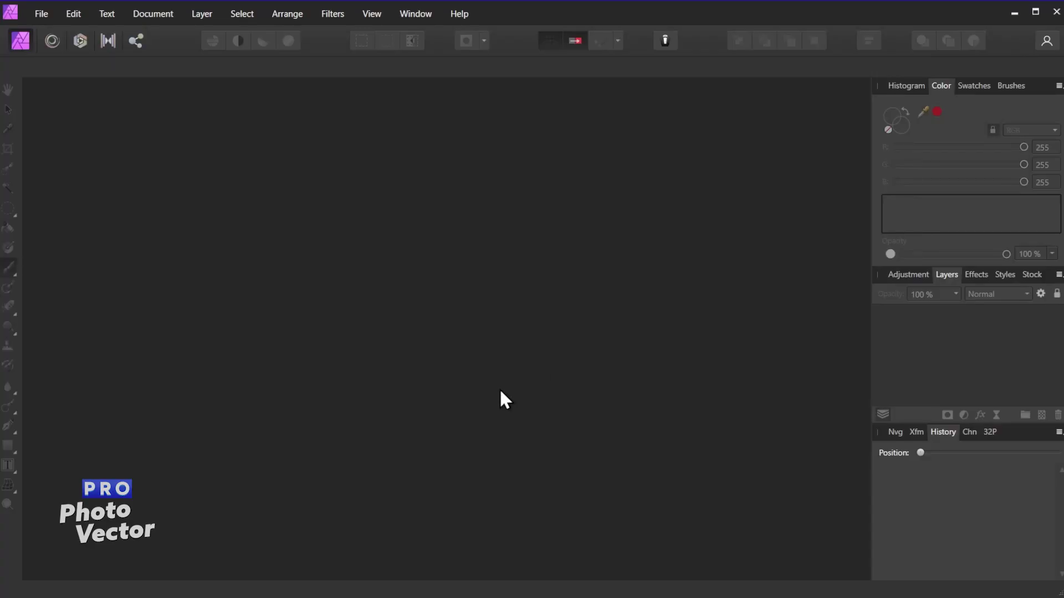
- Drag the seated-woman portrait JPG from Downloads into Affinity Photo to open it
click(354, 595)
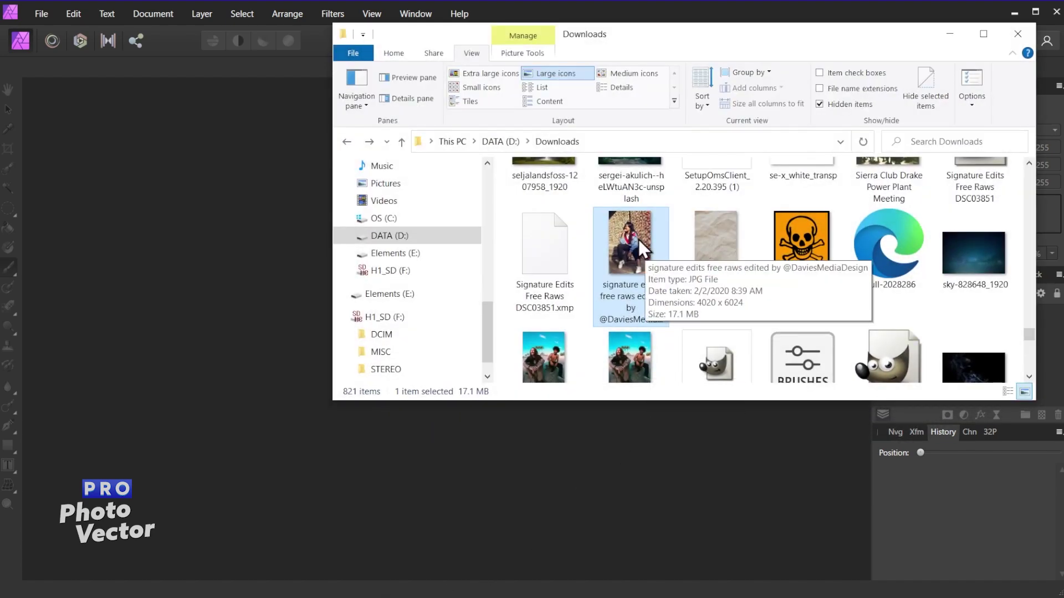
drag(631, 237, 277, 374)
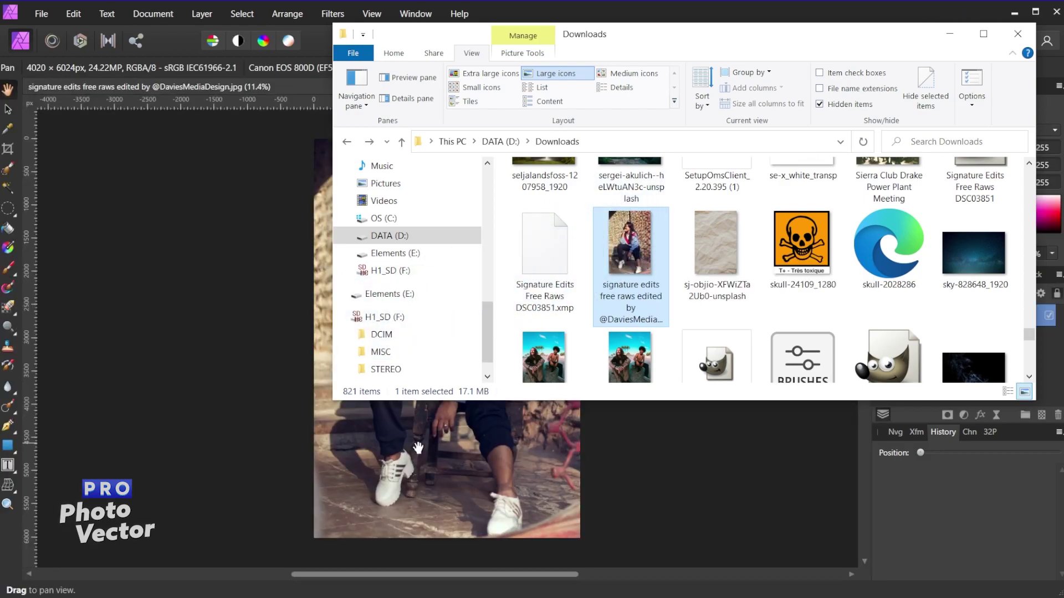
- Minimize Explorer, duplicate the Background layer, and bring up the Live Filters list
click(949, 33)
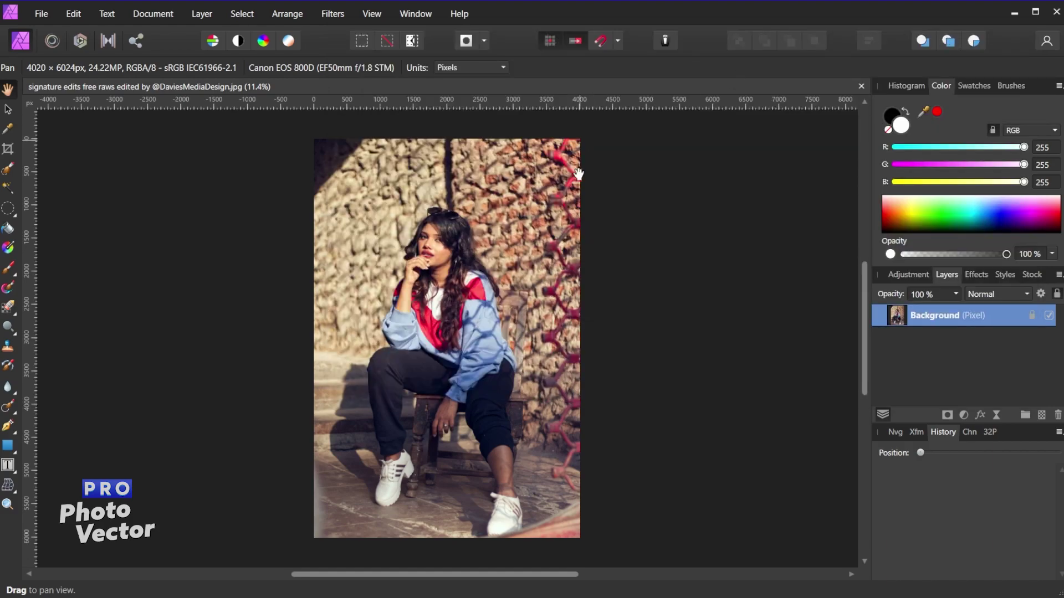
right_click(920, 316)
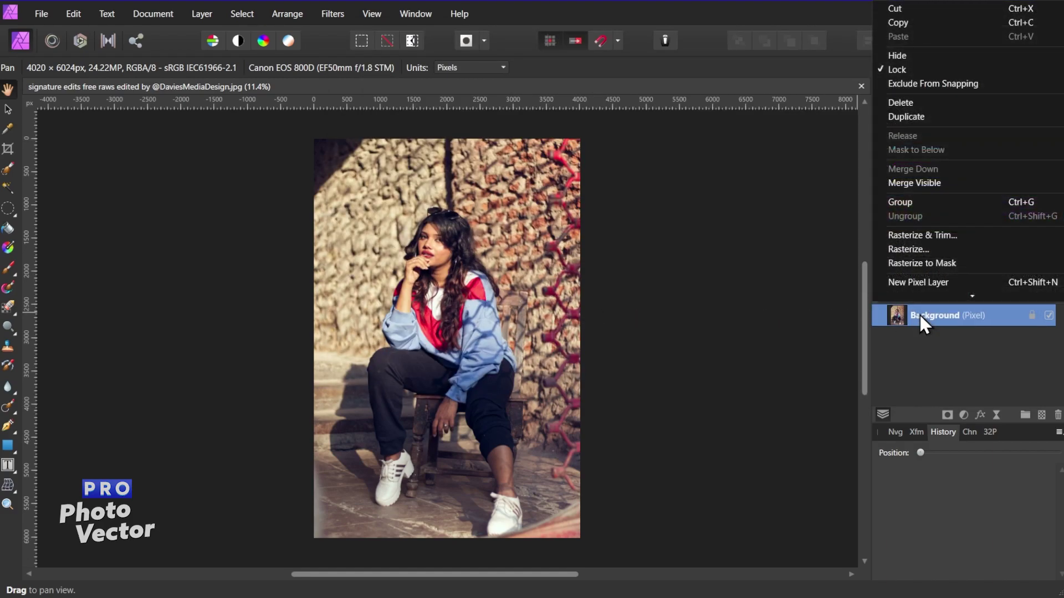
click(925, 118)
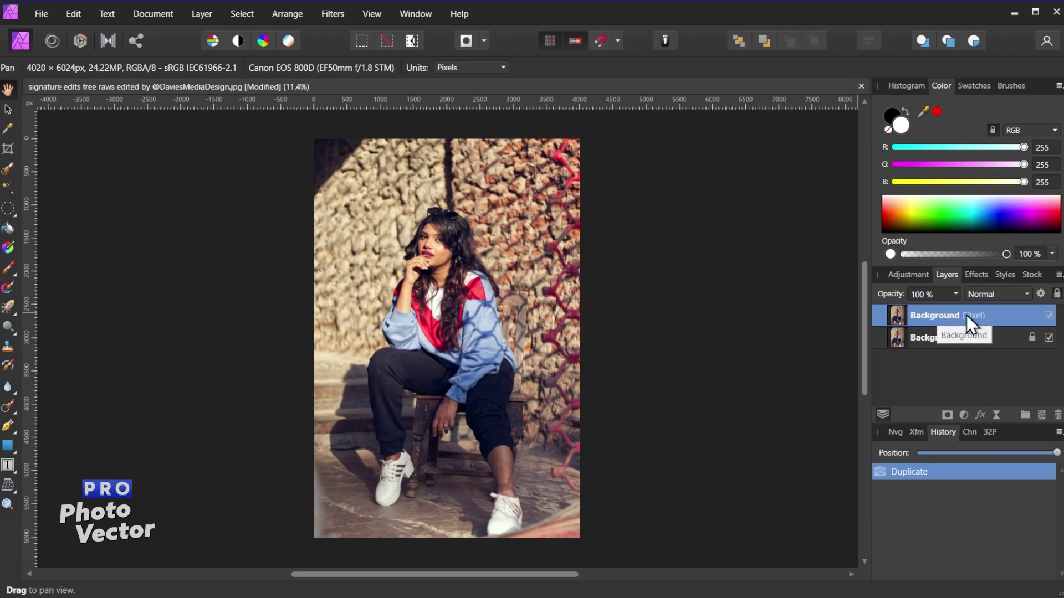
click(997, 414)
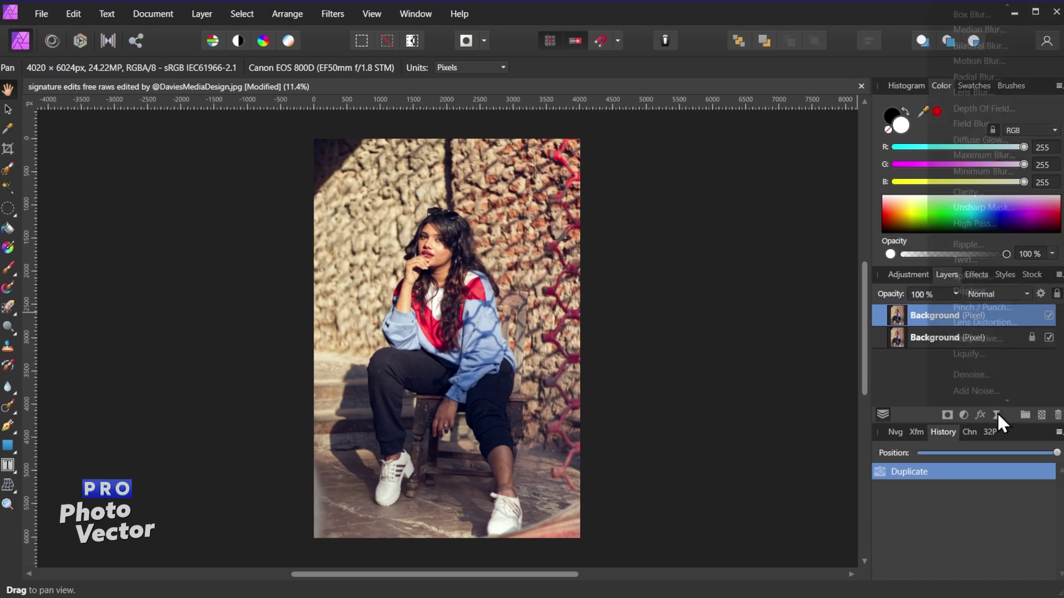
- Add a Live High Pass filter to the copy and settle its radius at 3.1 px
click(969, 225)
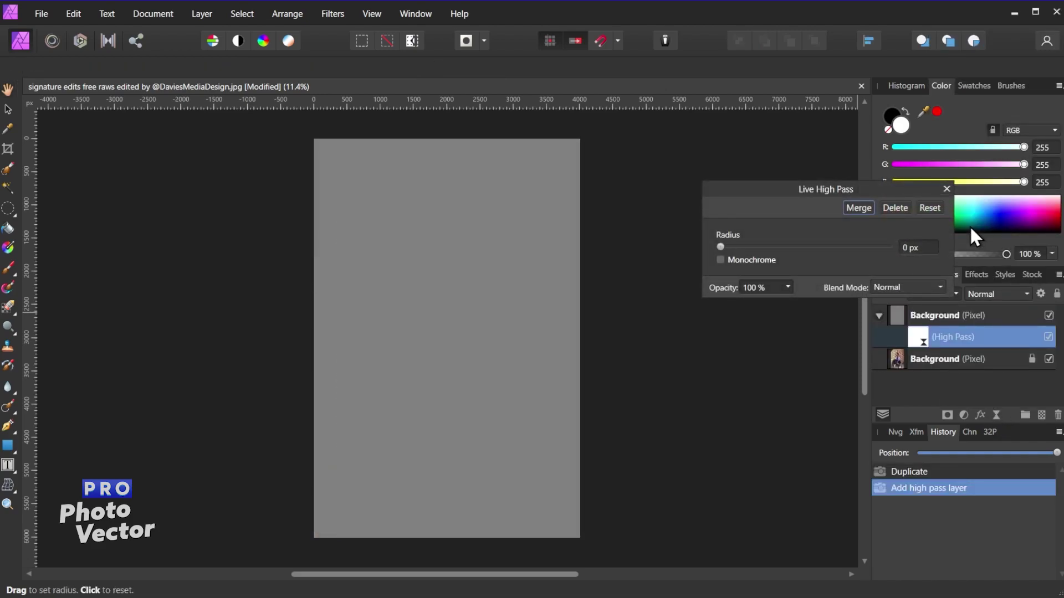
drag(839, 188, 731, 181)
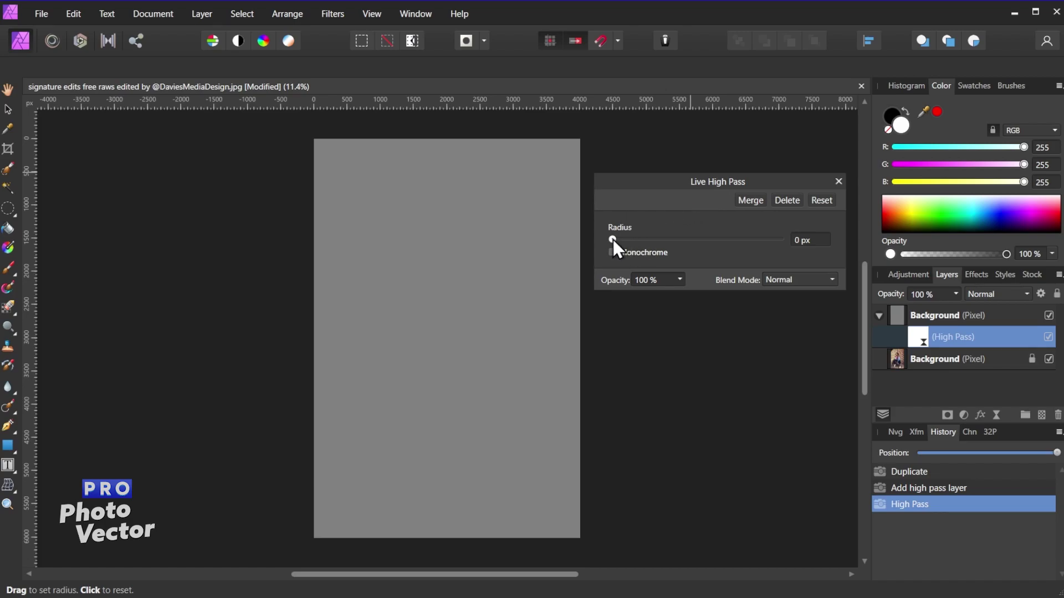
drag(613, 240, 702, 237)
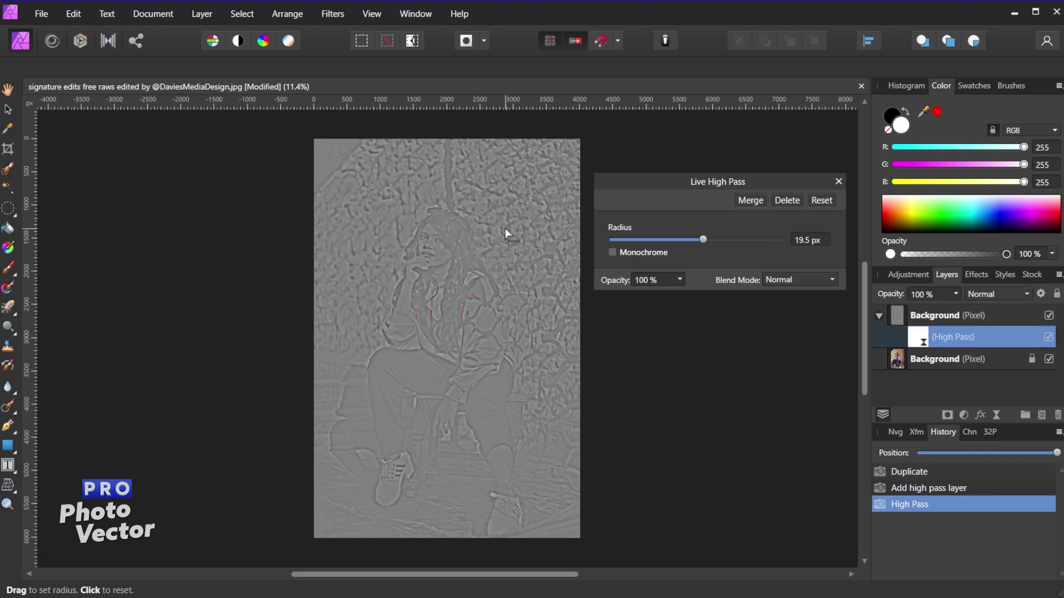
scroll(437, 246, up, 2)
scroll(437, 246, up, 3)
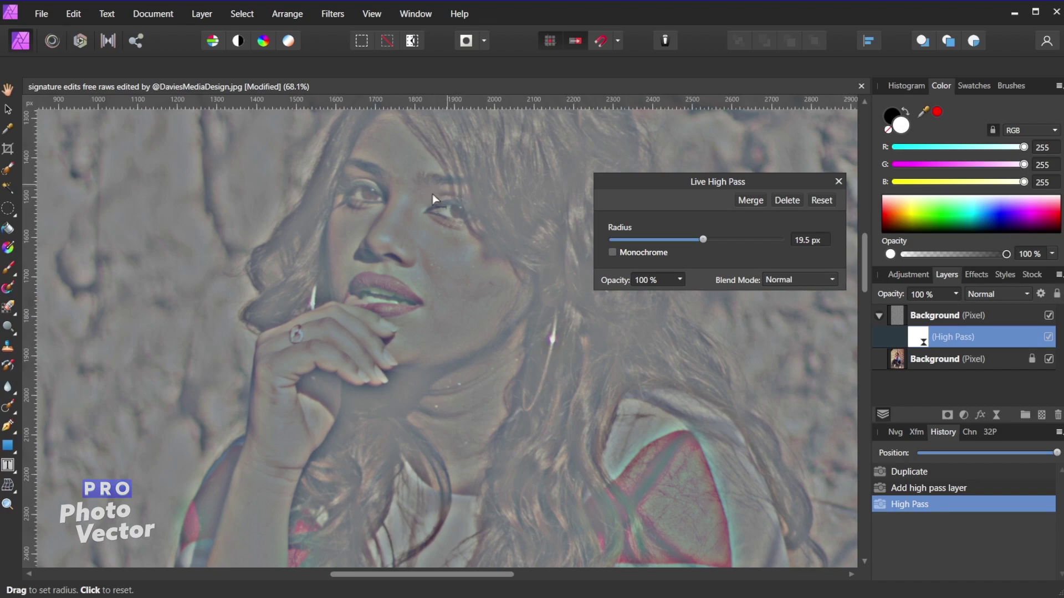
drag(702, 239, 661, 246)
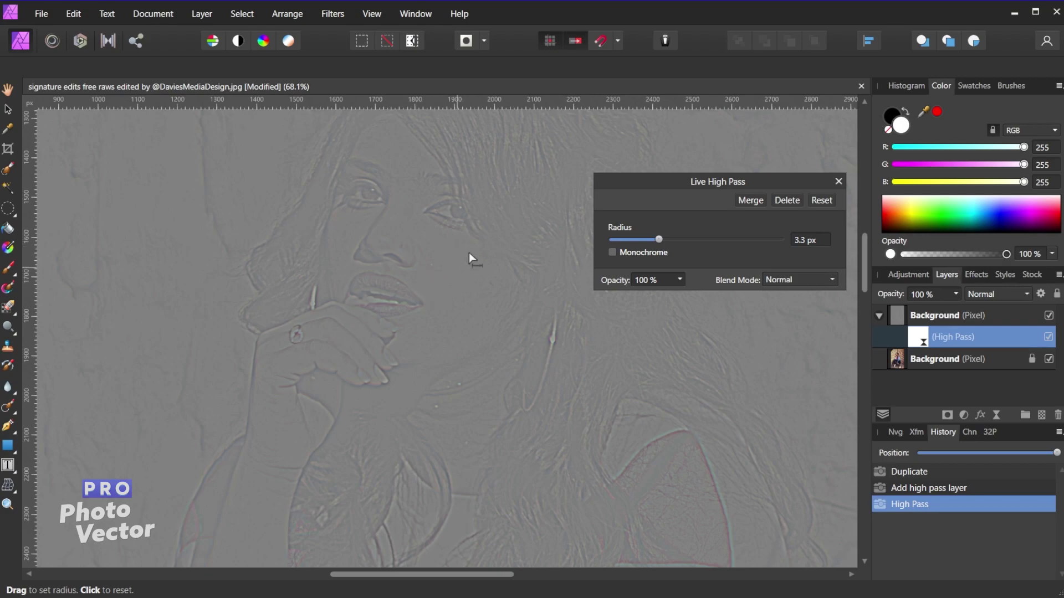
mouse_move(659, 241)
mouse_down()
mouse_move(685, 238)
mouse_move(641, 240)
mouse_move(659, 240)
mouse_up()
- Enable Monochrome on the High Pass filter and zoom to inspect the grey edge detail
click(651, 253)
scroll(376, 296, up, 10)
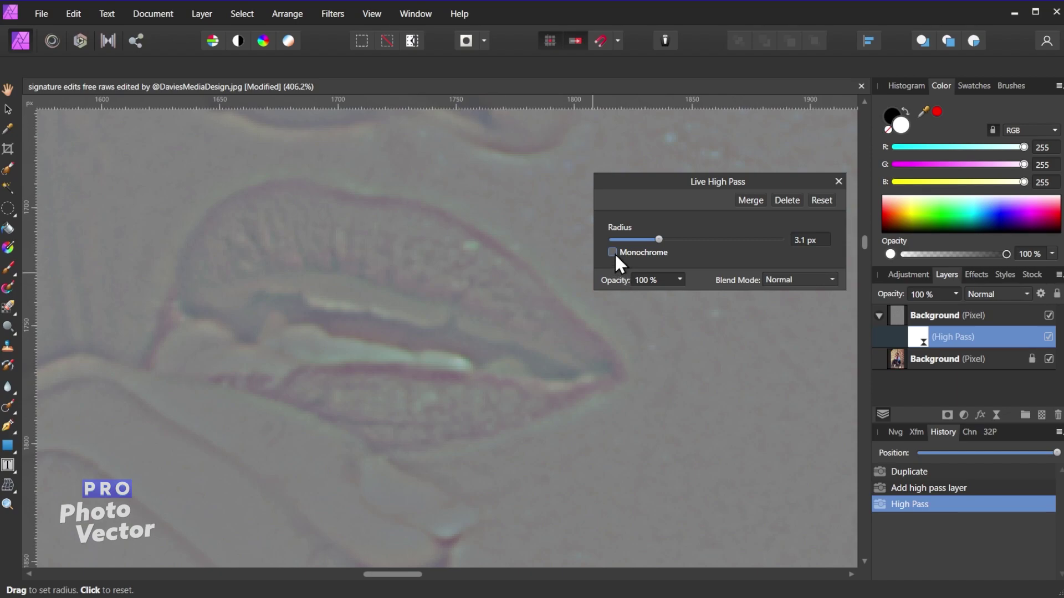
scroll(479, 297, down, 10)
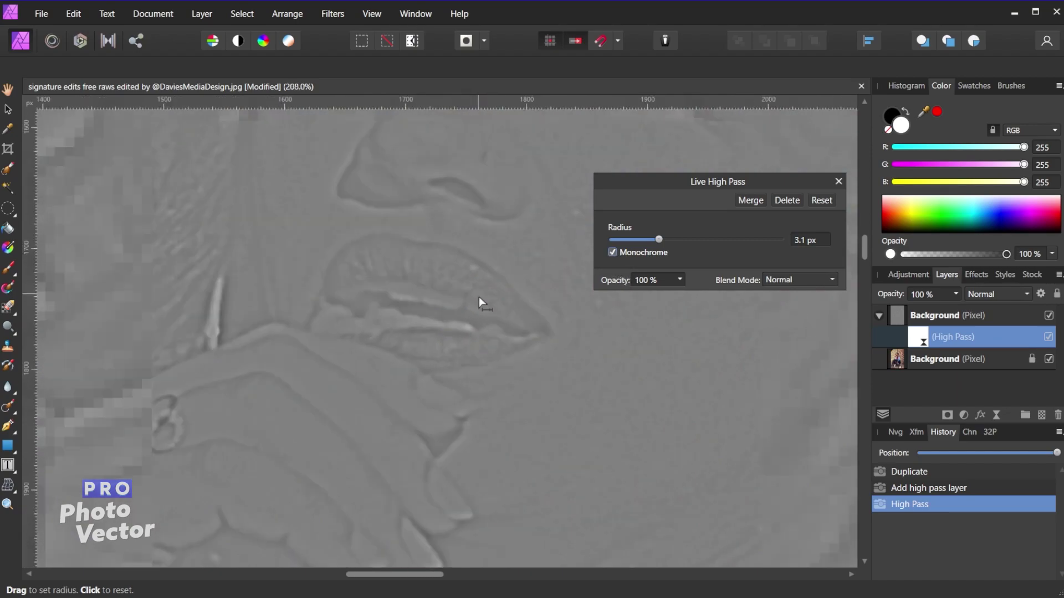
scroll(490, 314, down, 3)
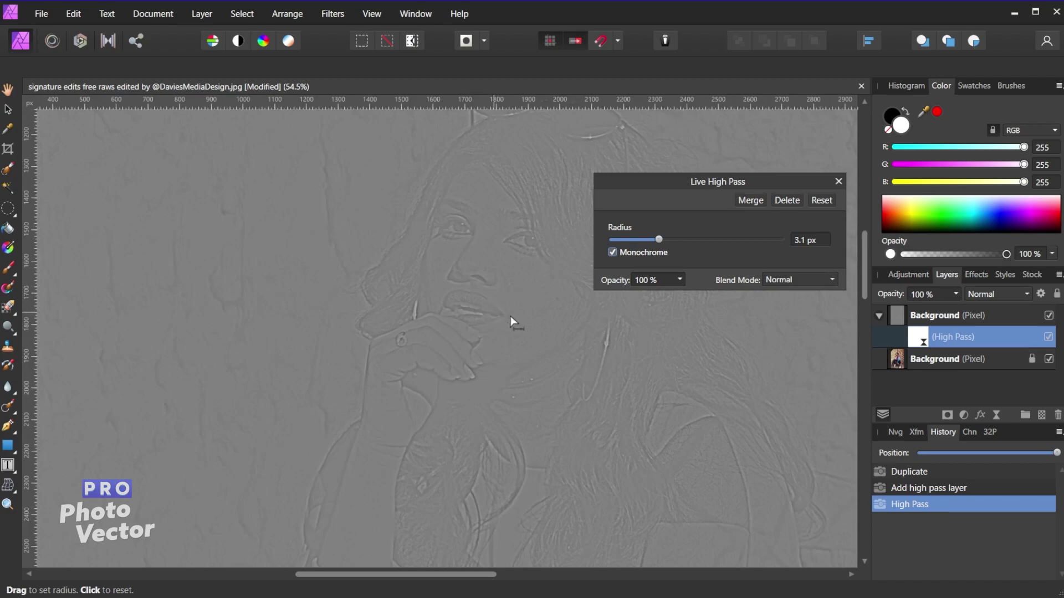
scroll(534, 305, up, 3)
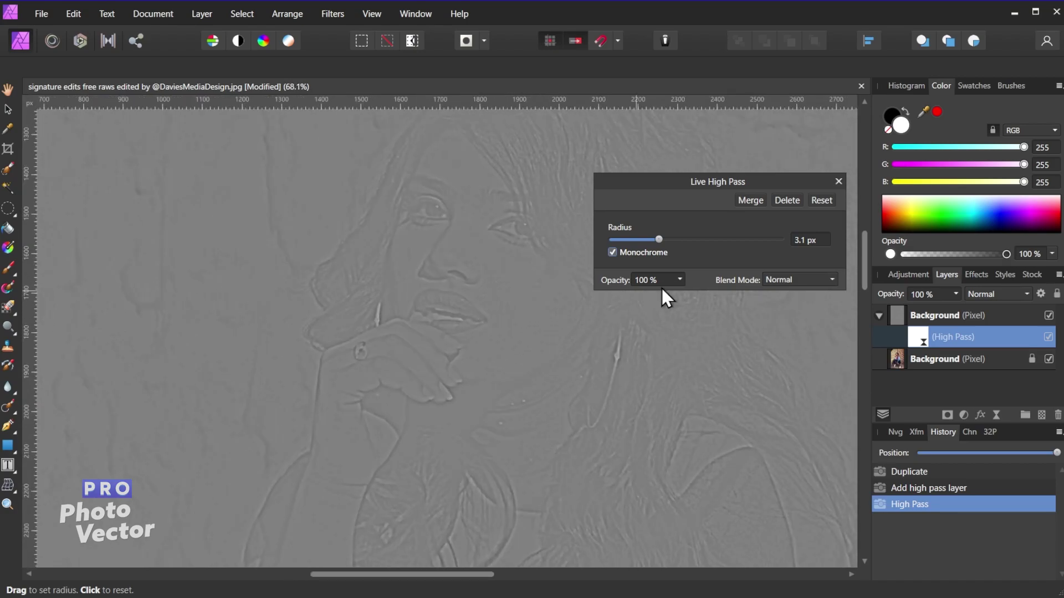
- Open the High Pass Blend Mode list and preview Soft Light and Linear Light
click(679, 279)
mouse_move(677, 292)
mouse_down()
mouse_move(531, 305)
mouse_move(682, 297)
mouse_up()
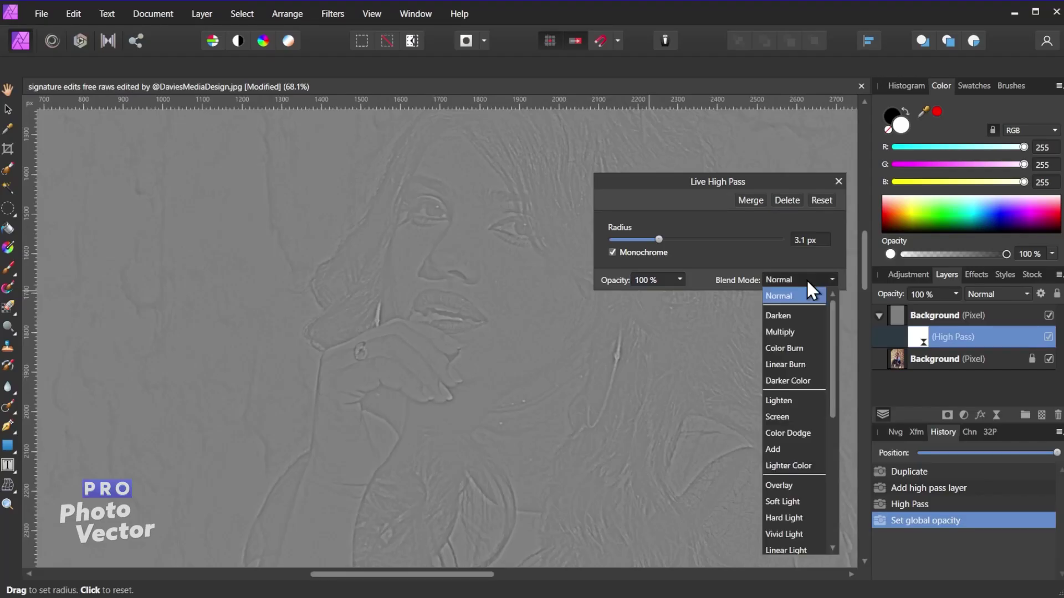
drag(835, 315, 830, 390)
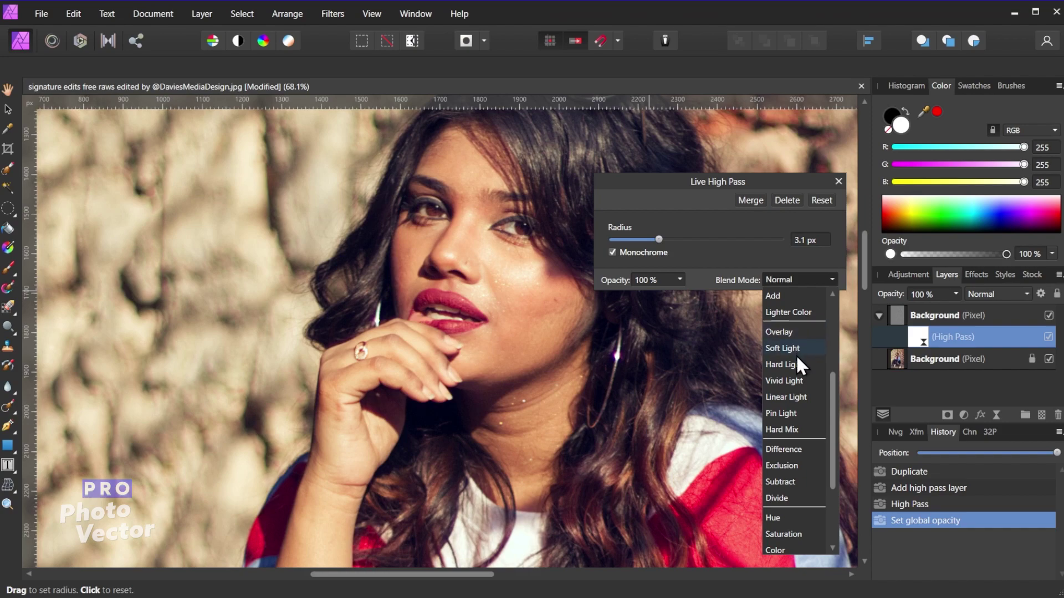
- Set the High Pass to Linear Light, 5.1 px radius and Monochrome, comparing it hidden and shown
click(793, 396)
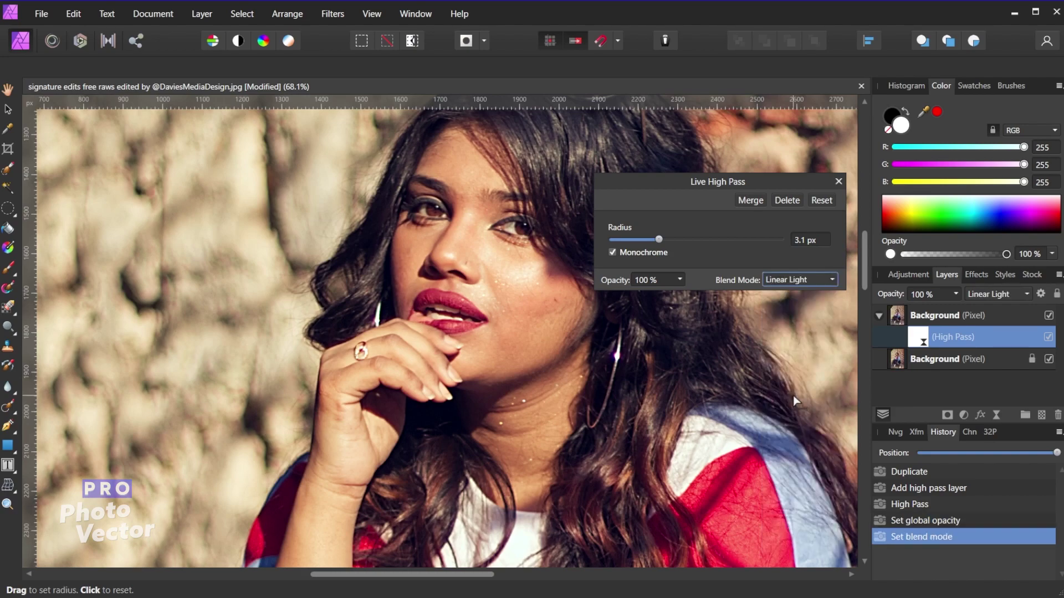
click(1048, 337)
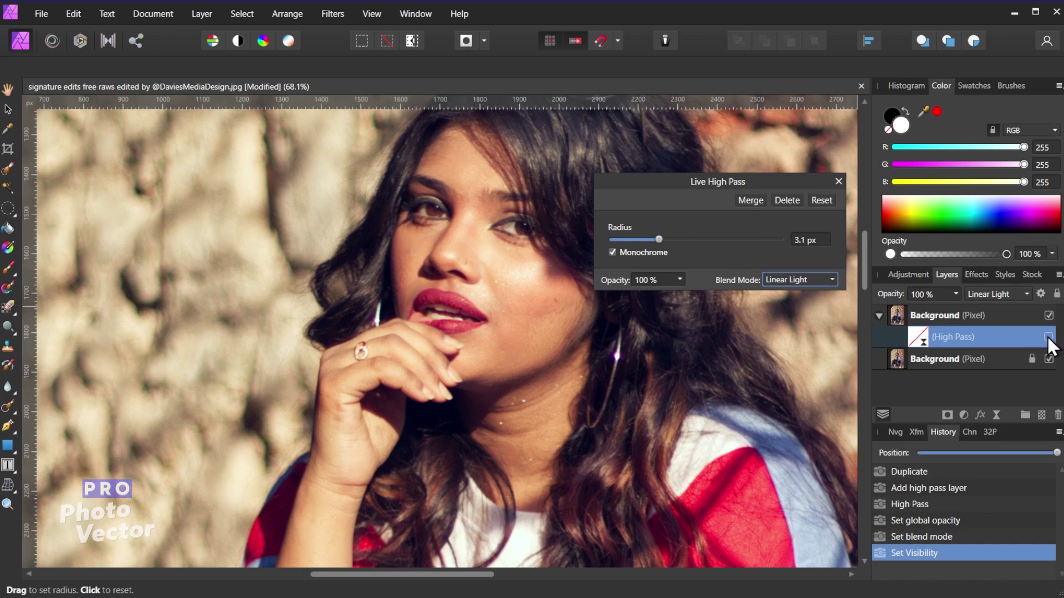
click(1048, 338)
scroll(629, 301, down, 1)
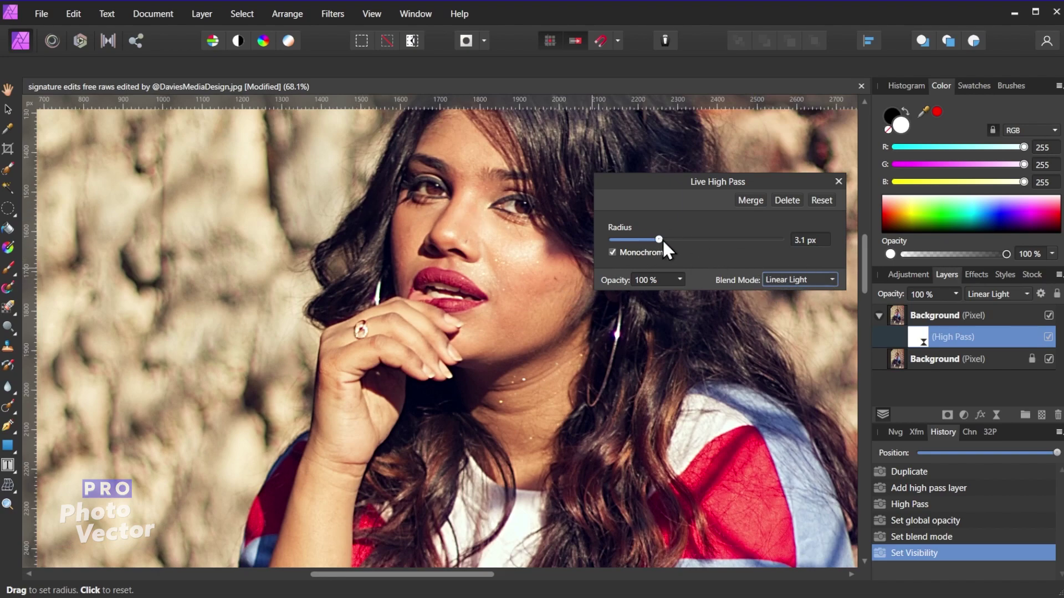
mouse_move(662, 239)
mouse_down()
mouse_move(676, 238)
mouse_move(657, 239)
mouse_move(666, 238)
mouse_up()
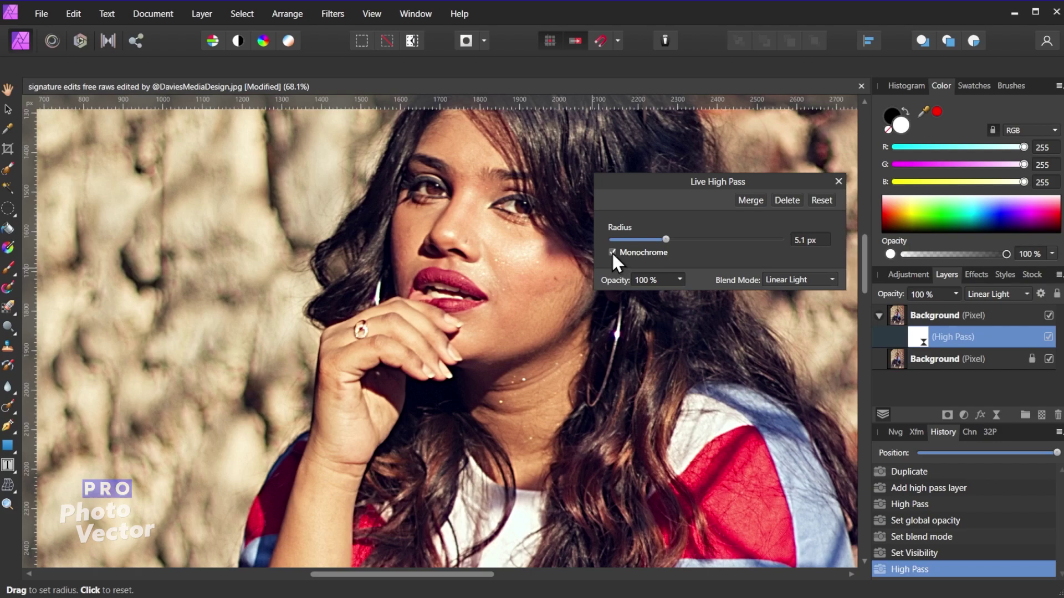
scroll(742, 444, down, 2)
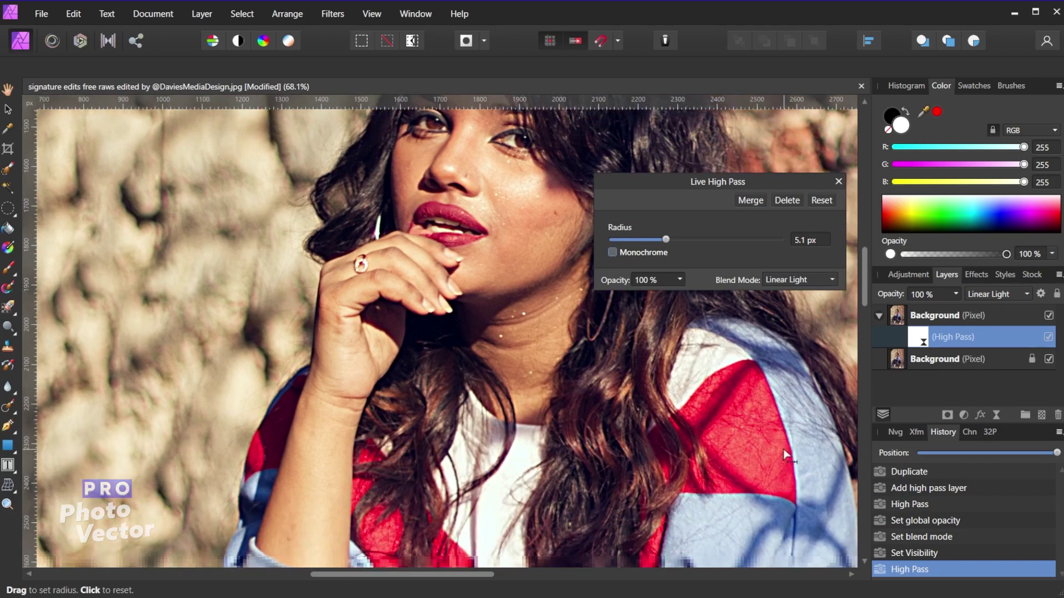
scroll(783, 449, down, 1)
scroll(790, 398, up, 4)
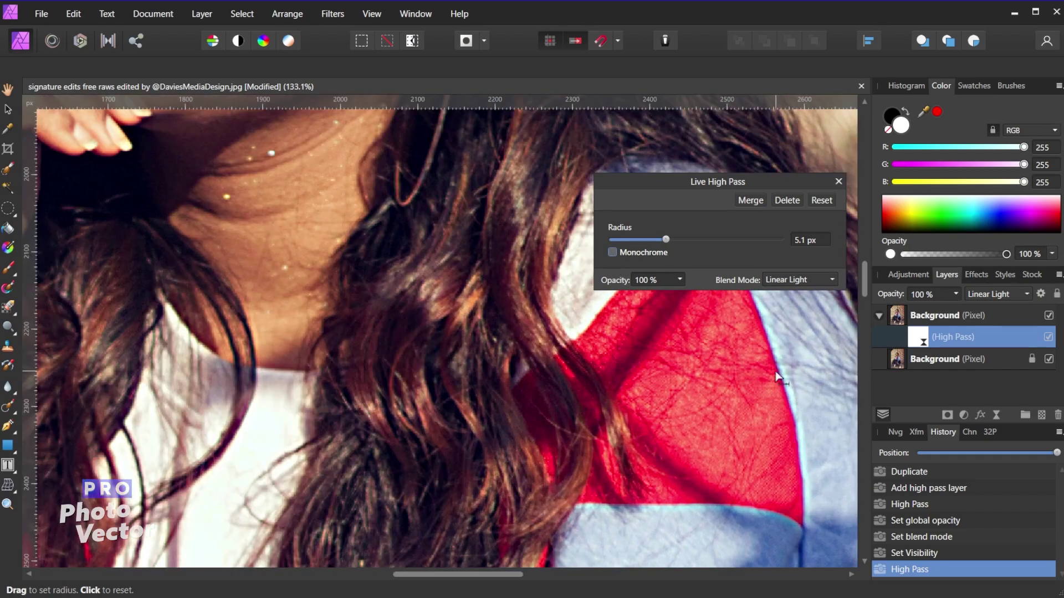
scroll(776, 376, up, 1)
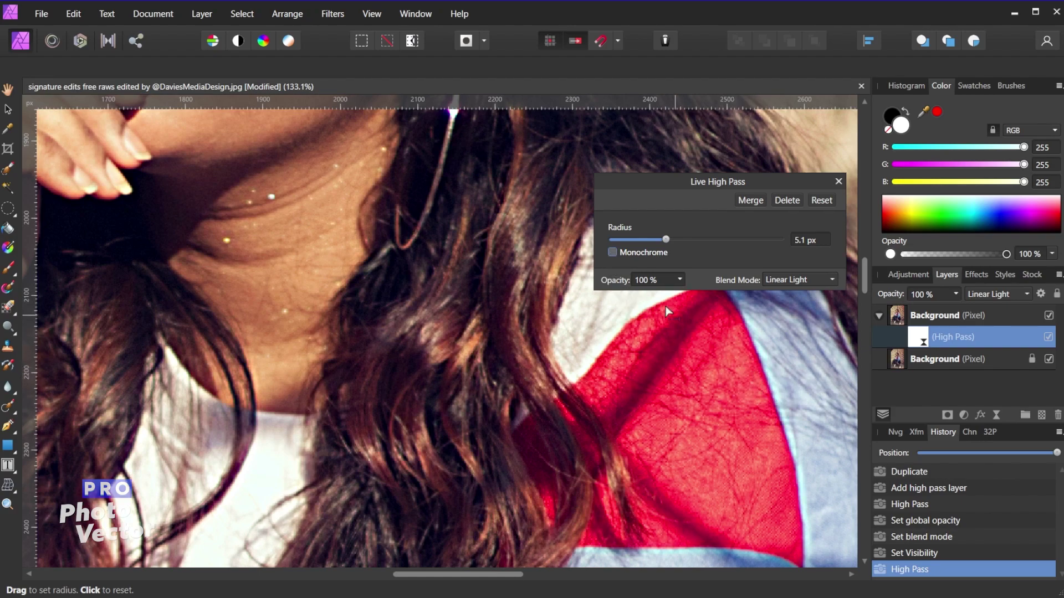
click(612, 252)
scroll(394, 310, down, 5)
scroll(182, 291, down, 1)
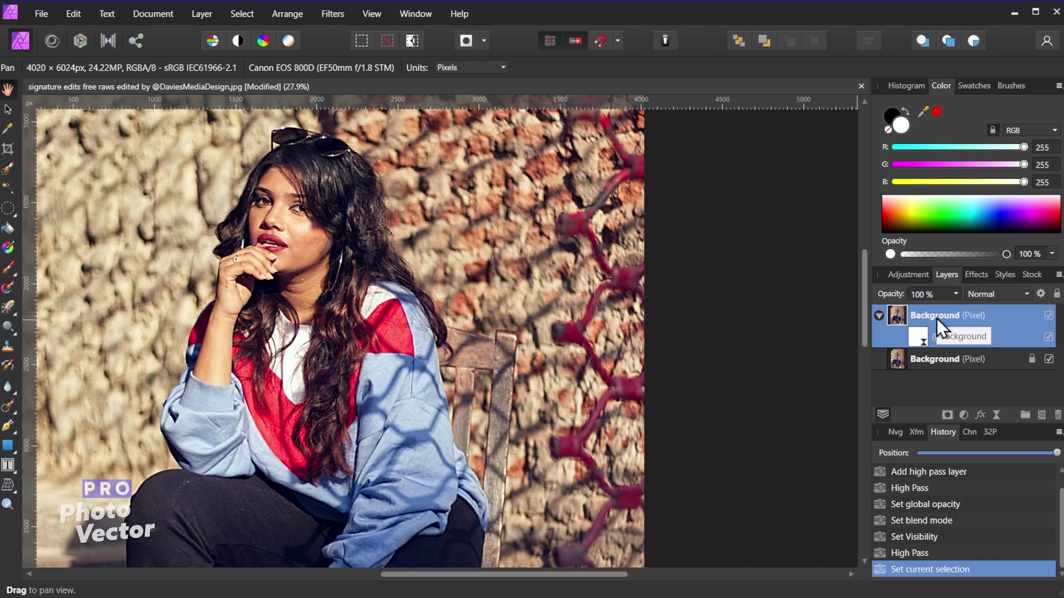
- Add a mask to the sharpened layer, zoom out to fit, and select the Paint Brush
click(946, 415)
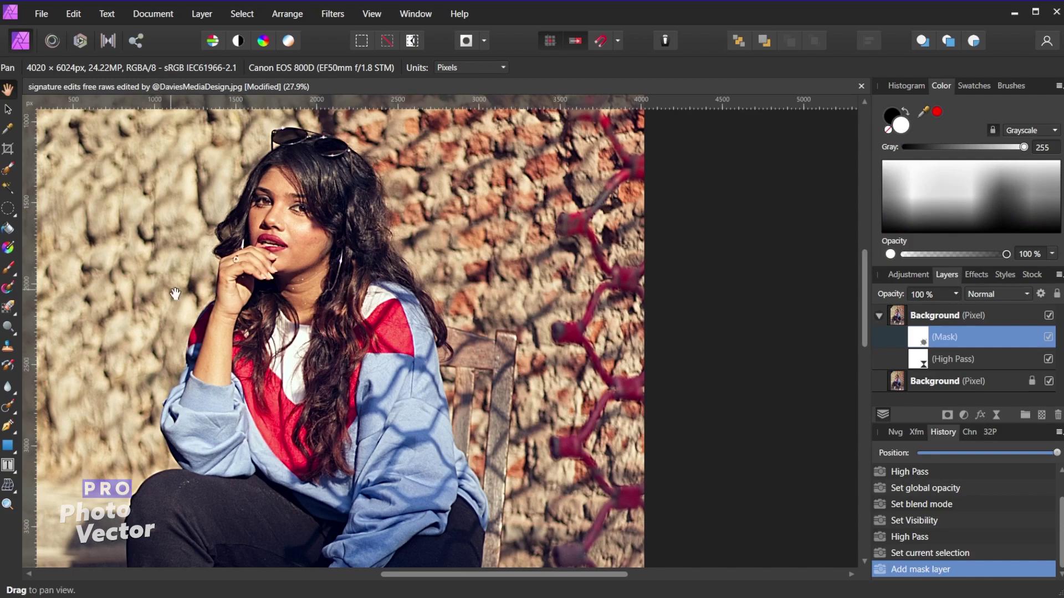
scroll(175, 294, down, 5)
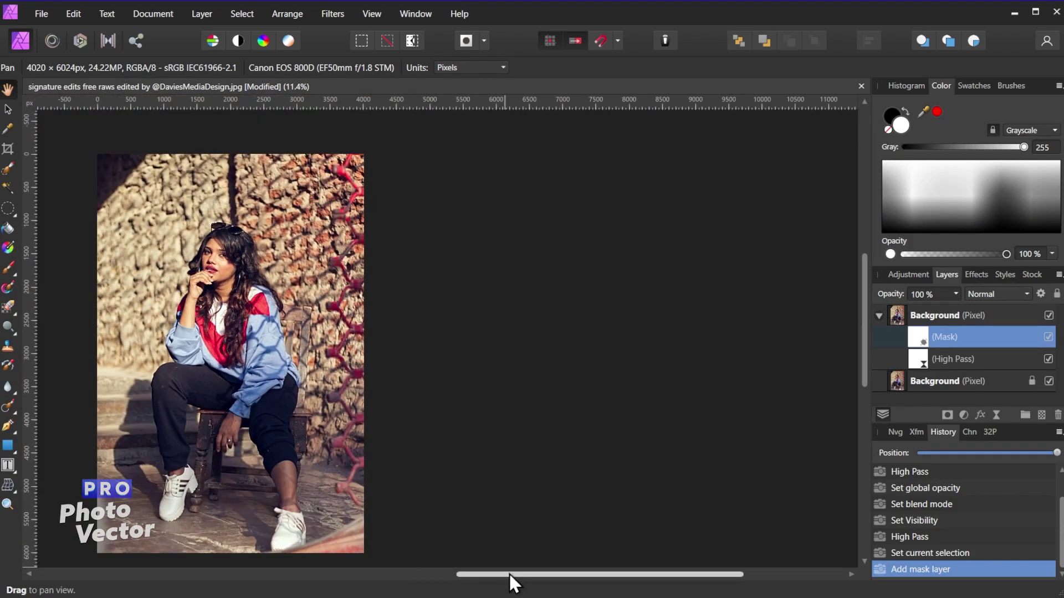
drag(509, 574, 384, 553)
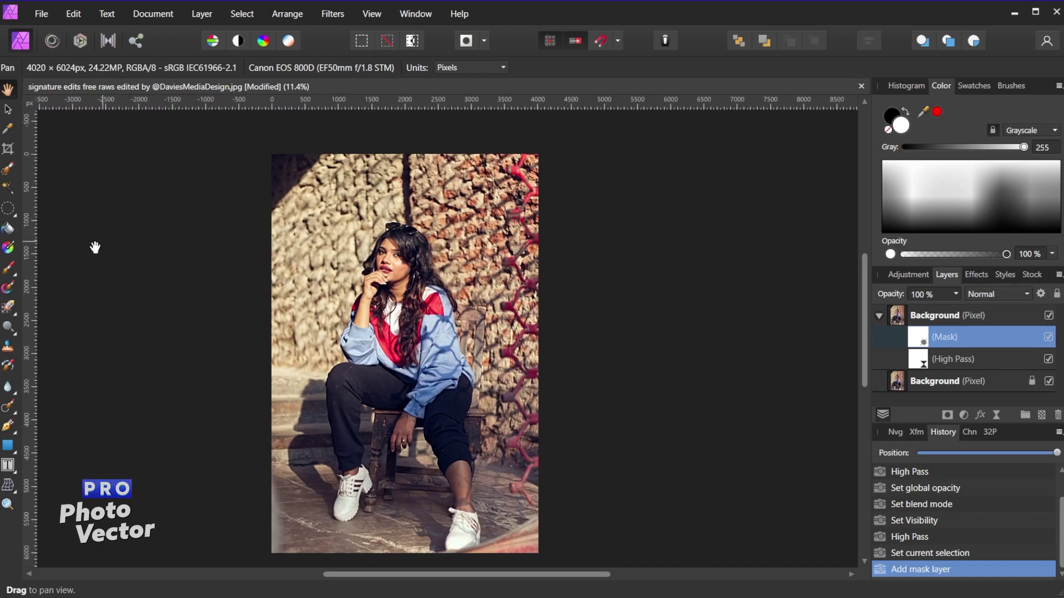
click(7, 268)
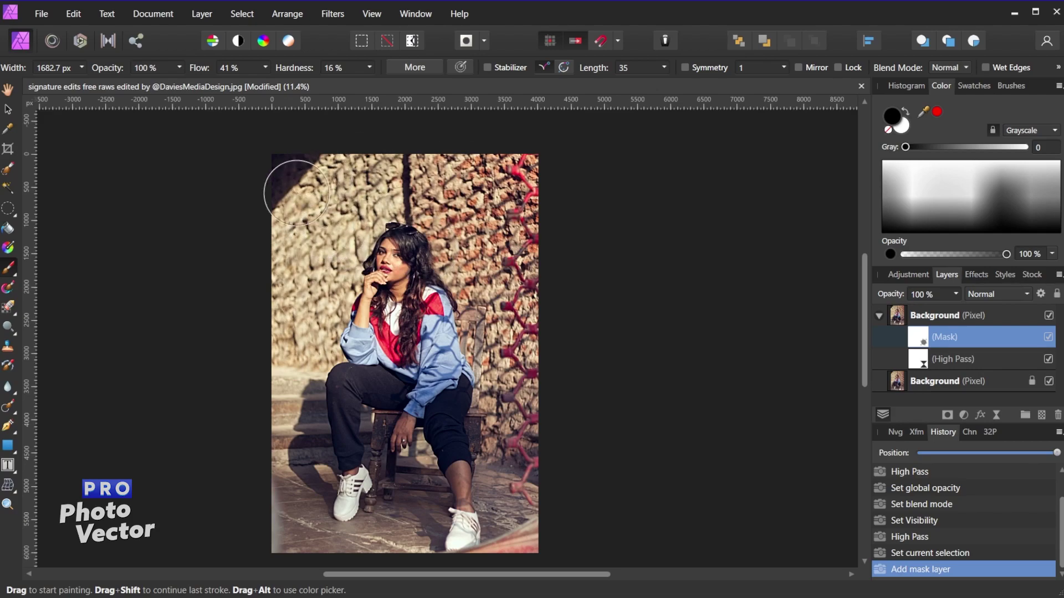
- Paint black on the mask across the photo's top and along its left side
mouse_move(297, 192)
mouse_down()
mouse_move(339, 165)
mouse_move(548, 176)
mouse_move(464, 198)
mouse_up()
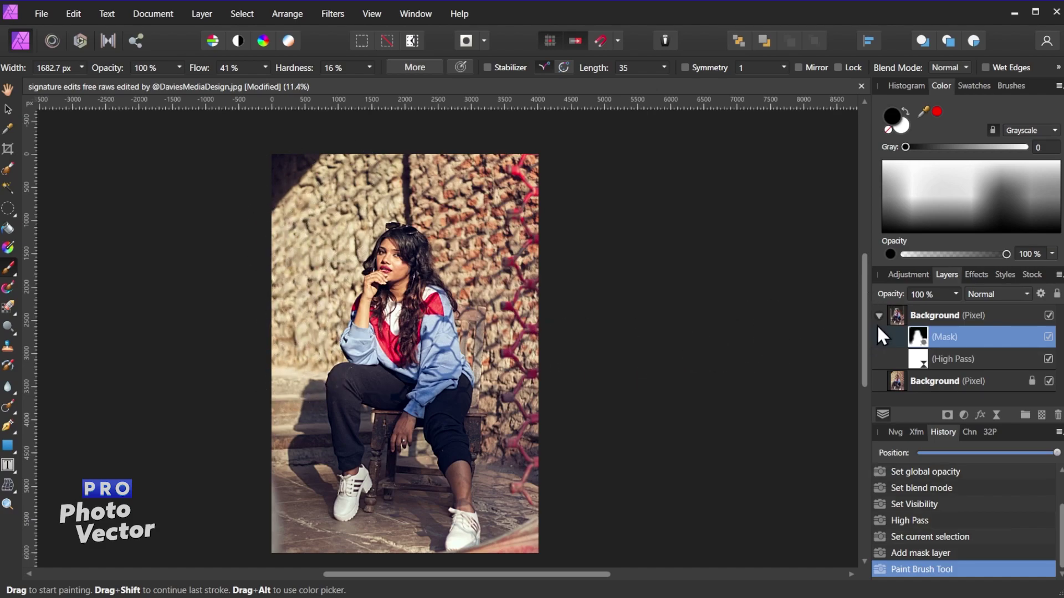
drag(302, 410, 292, 350)
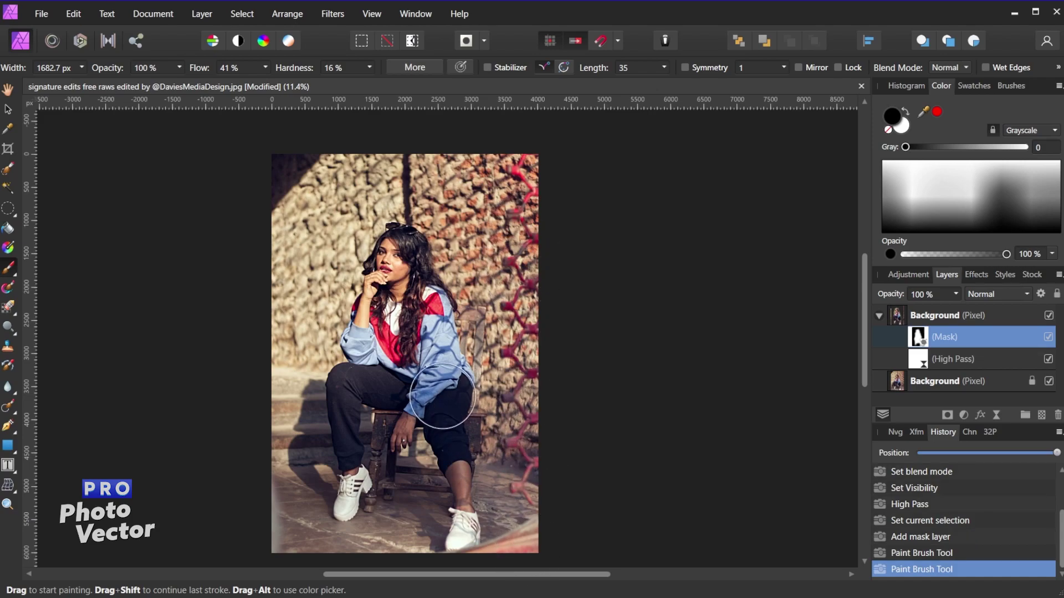
scroll(410, 283, up, 2)
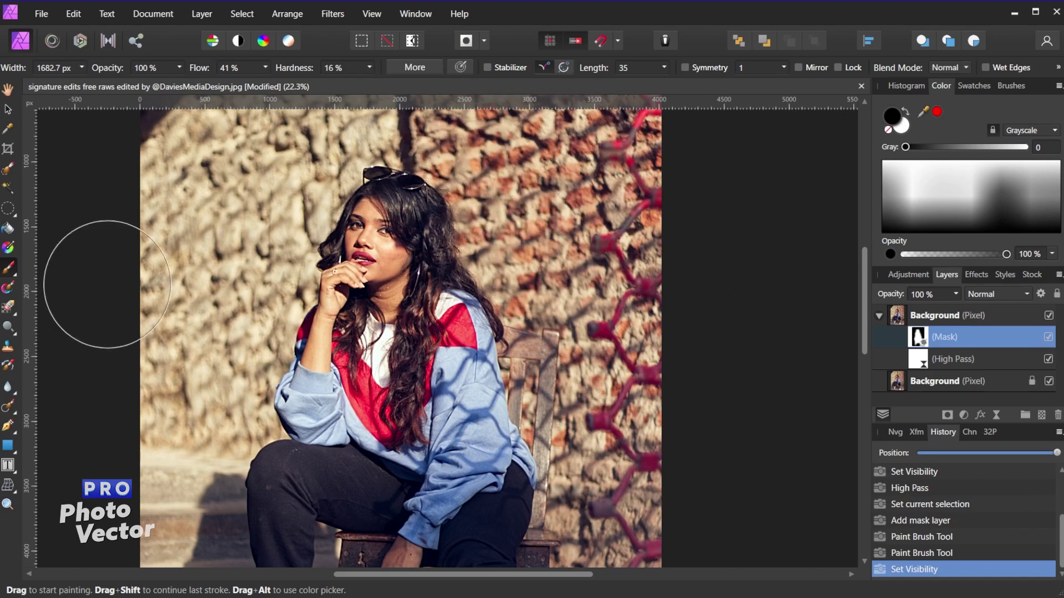
- Toggle the mask off and back on to compare the sharpening before and after
click(1049, 339)
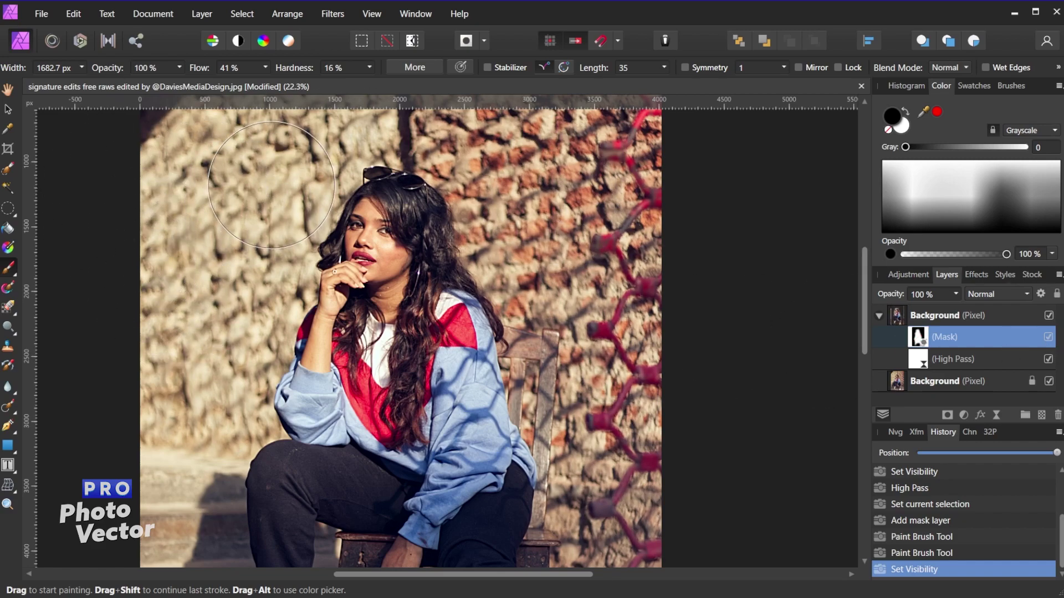
scroll(623, 289, down, 1)
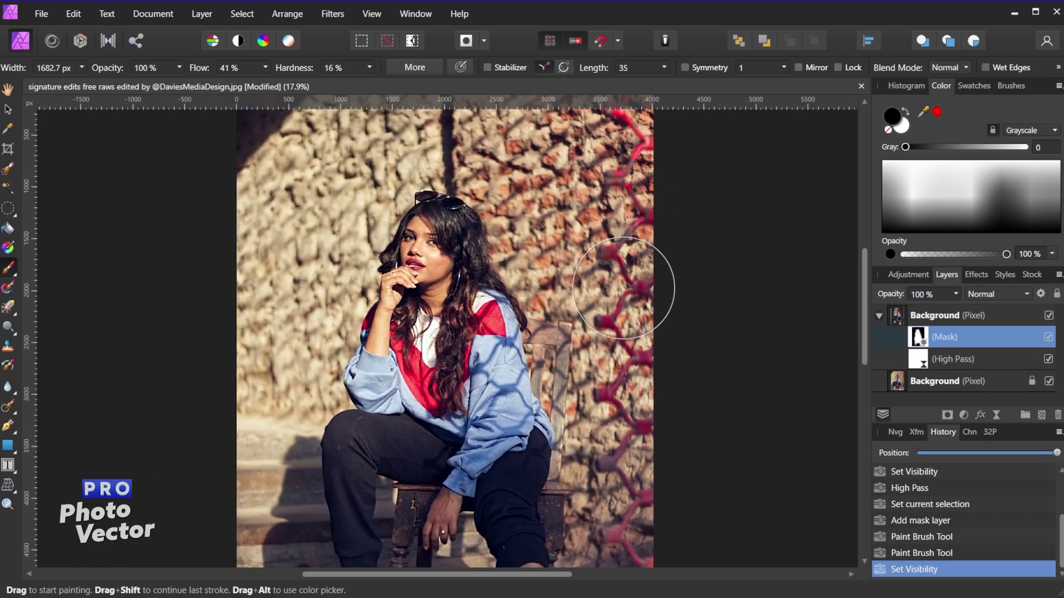
scroll(624, 288, down, 1)
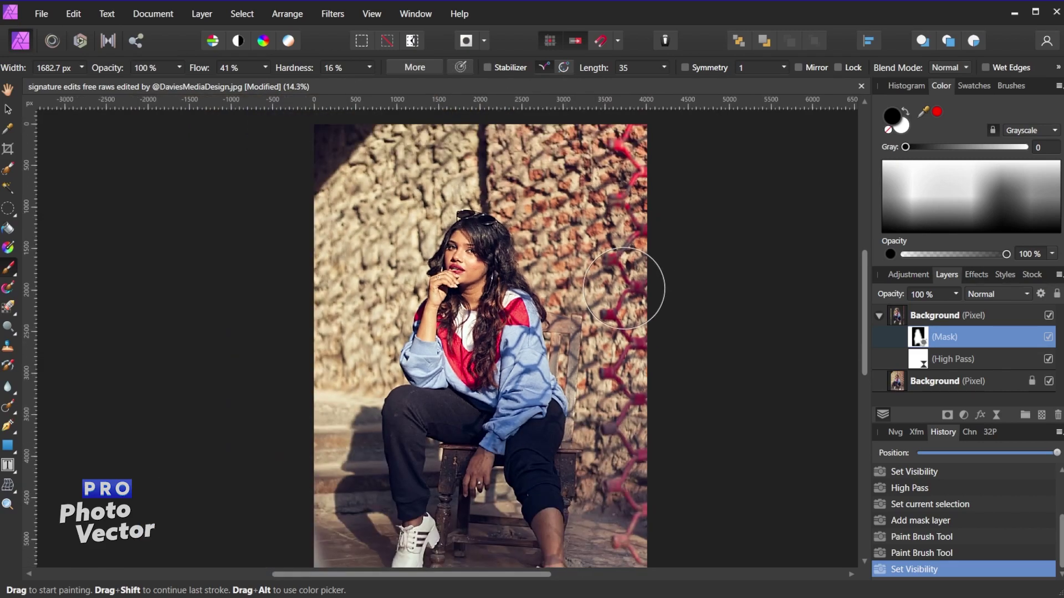
click(1048, 337)
click(1049, 338)
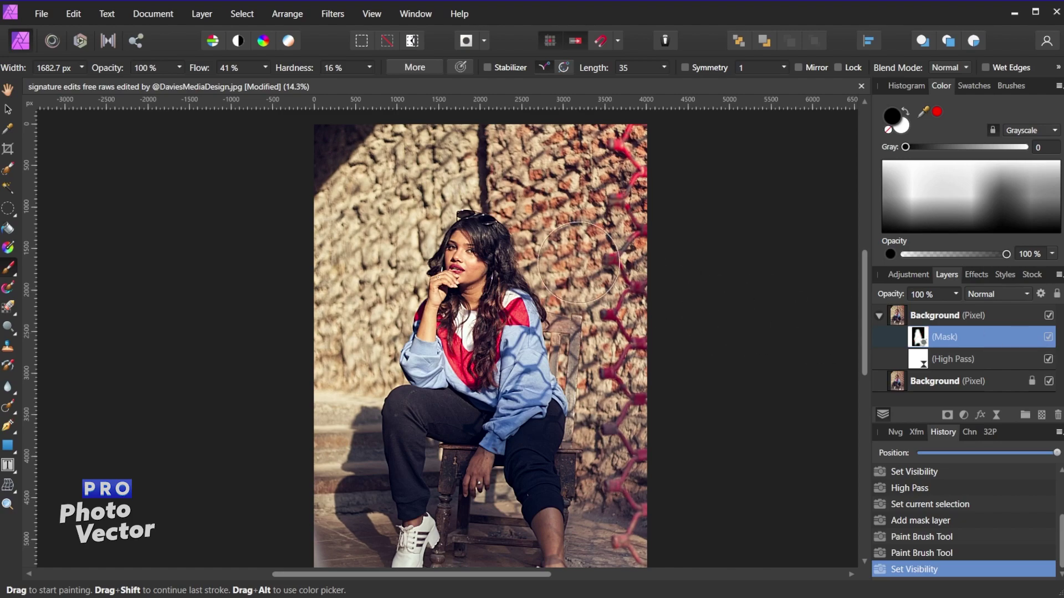